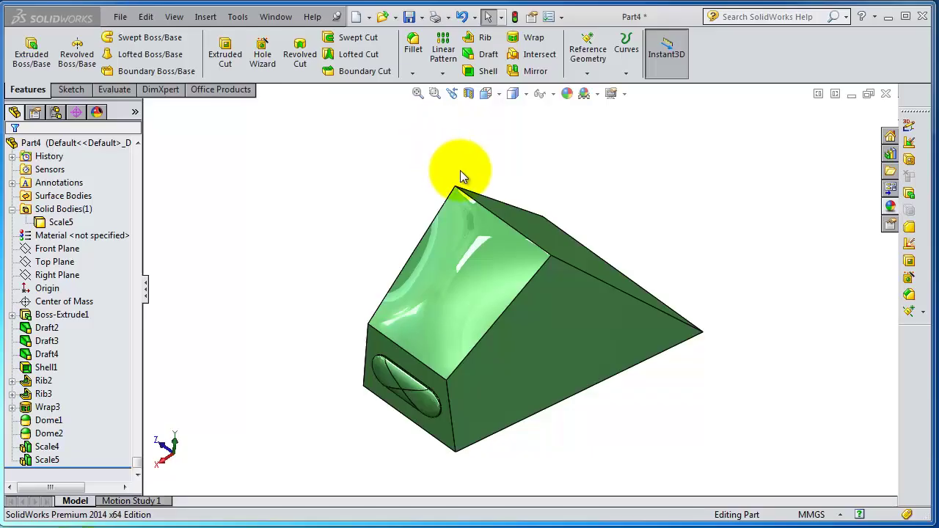
Inspect the part's solid bodies, including Scale5, by orbiting around the model
left_click(207, 18)
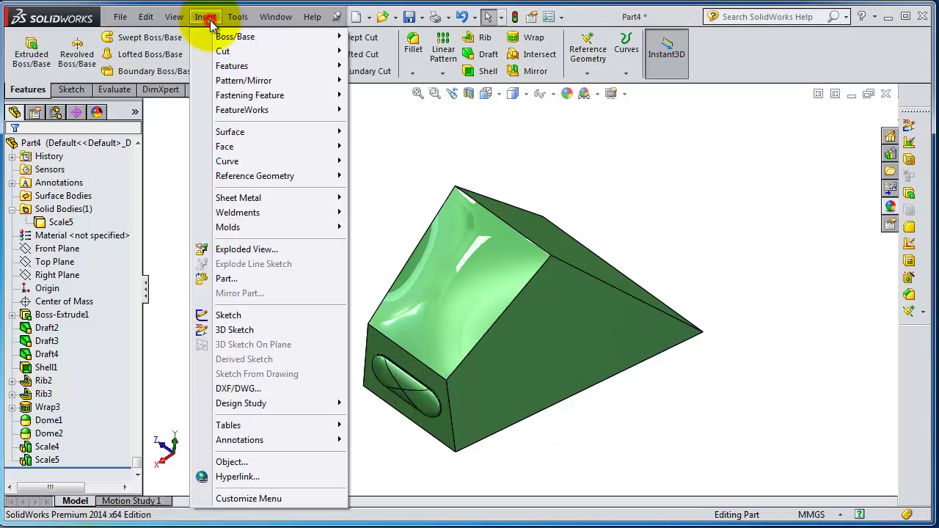
mouse_move(225, 64)
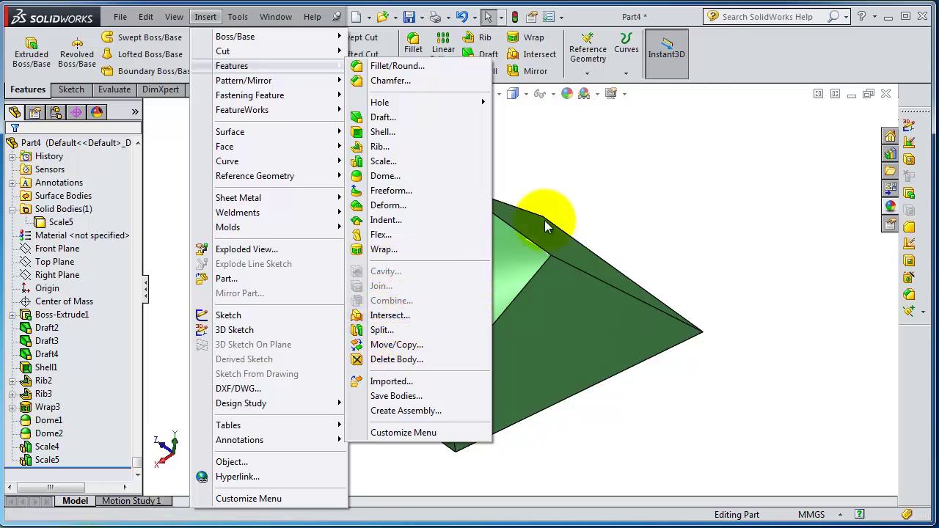
middle_click_drag(545, 210, 536, 174)
scroll(541, 209, "down", 3)
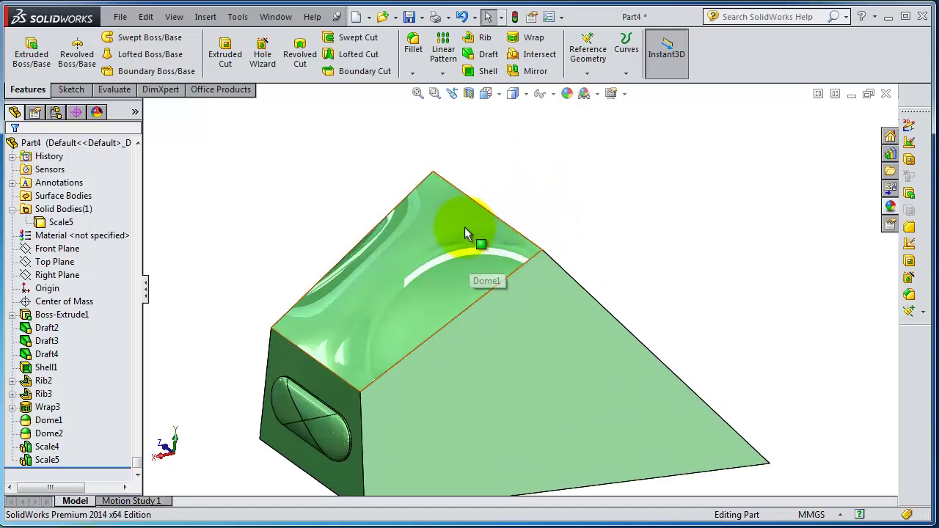
left_click(46, 220)
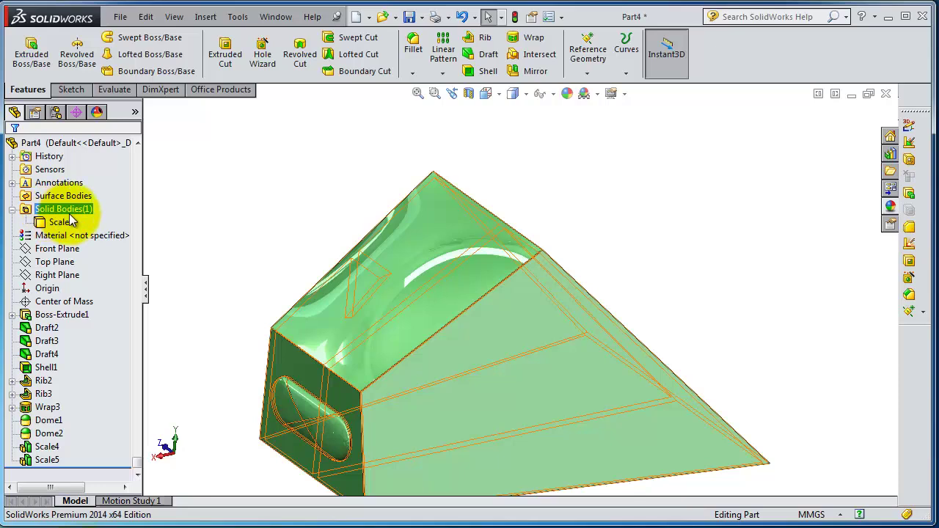
left_click(69, 222)
middle_click_drag(279, 220, 565, 361)
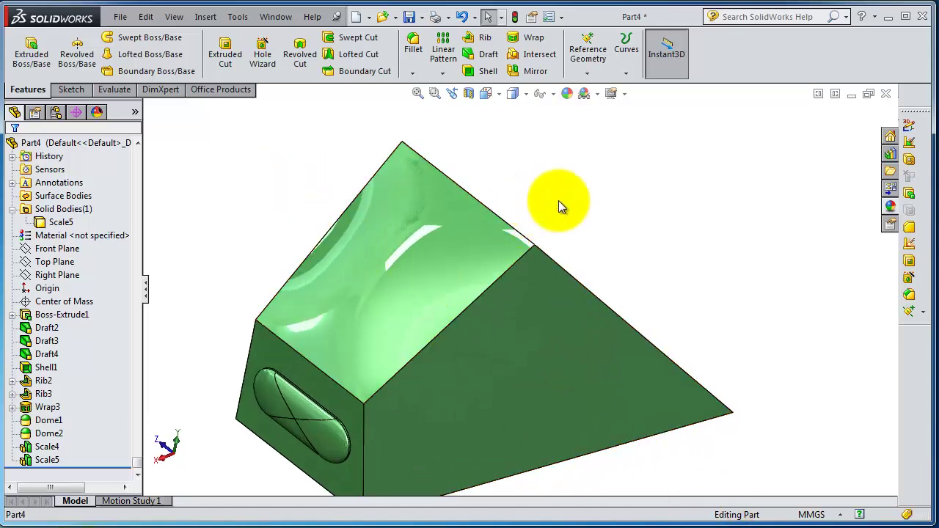
middle_click_drag(558, 200, 567, 184)
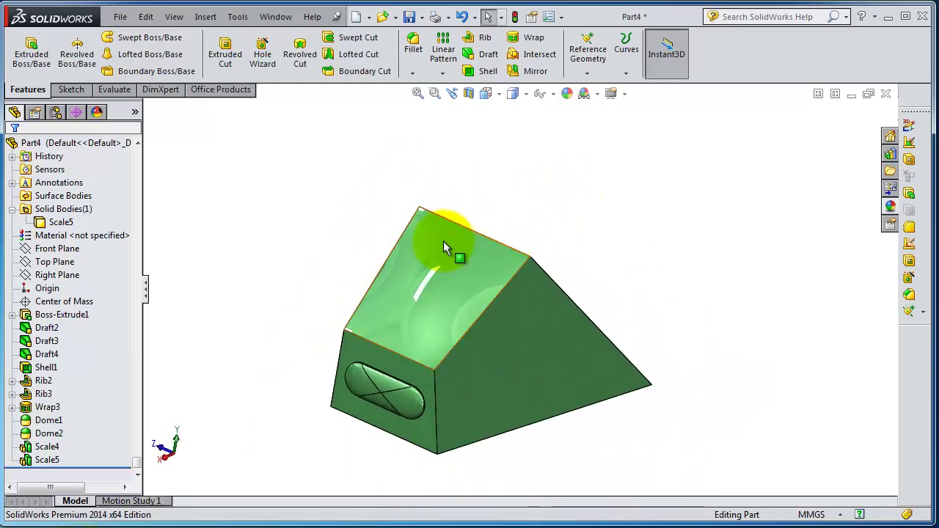
middle_click_drag(358, 215, 360, 261)
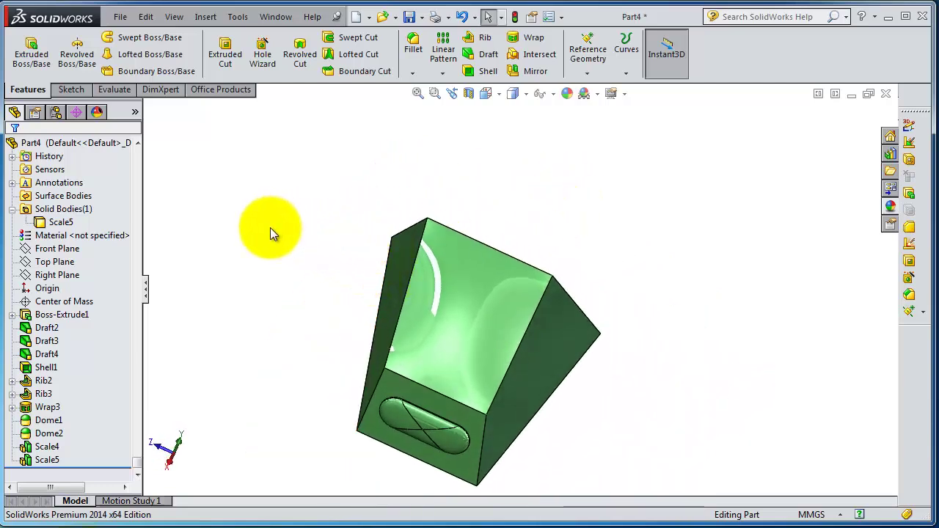
middle_click_drag(636, 299, 607, 308)
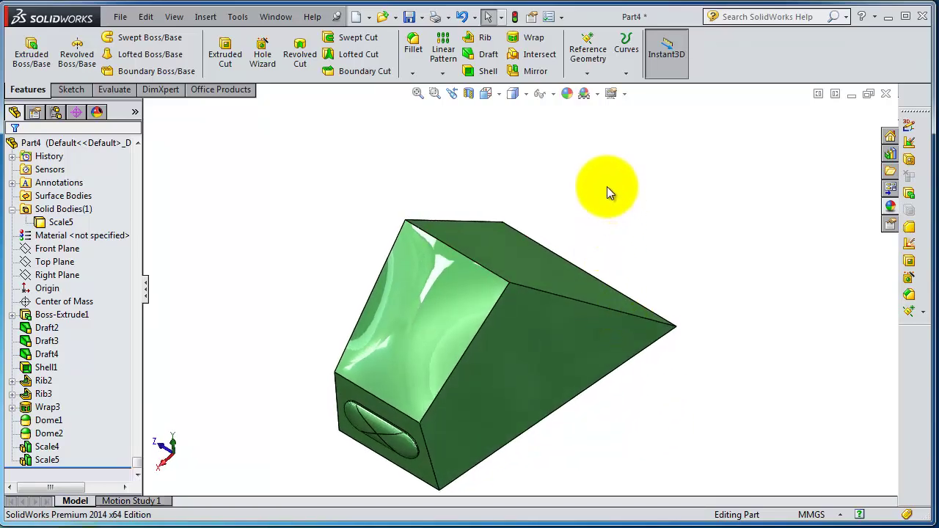
middle_click_drag(266, 314, 278, 328)
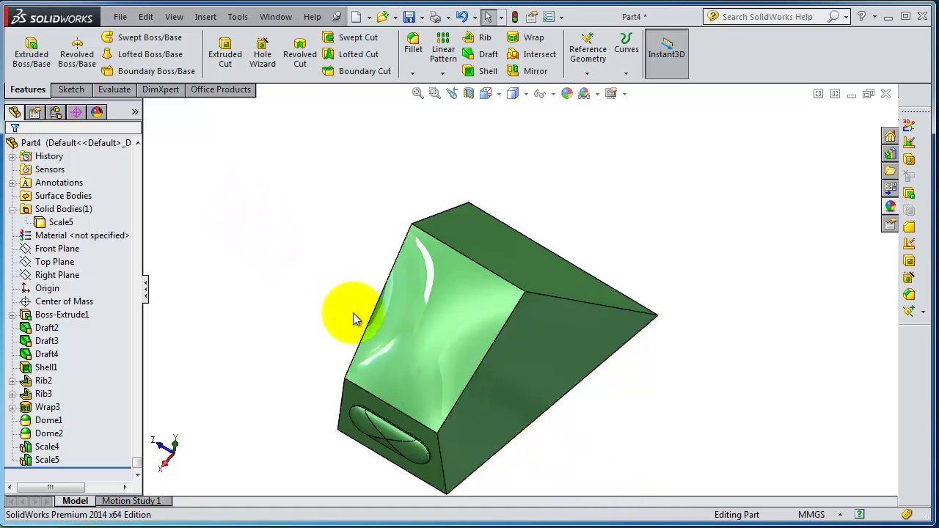
Compare where the Top, Front and Right planes cut the part, then select the Right Plane
left_click(52, 262)
left_click(56, 249)
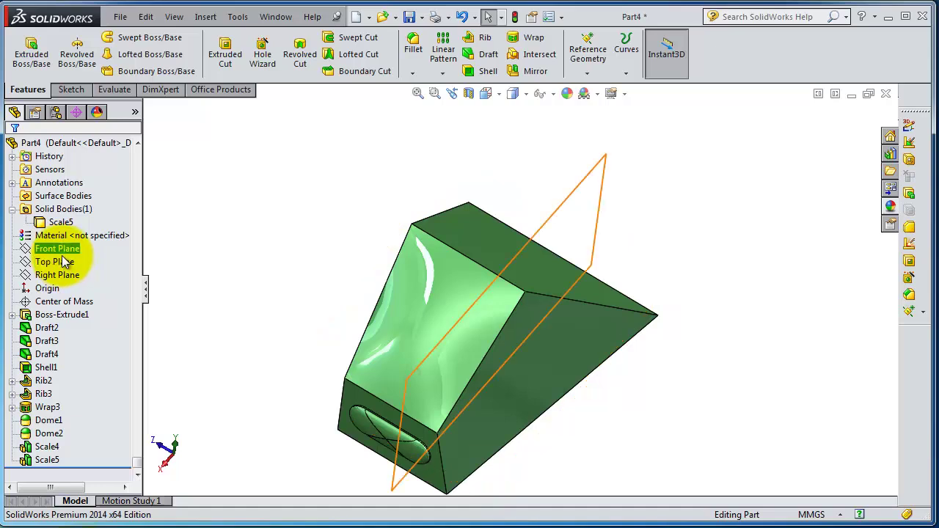
left_click(58, 275)
left_click(54, 262)
left_click(59, 276)
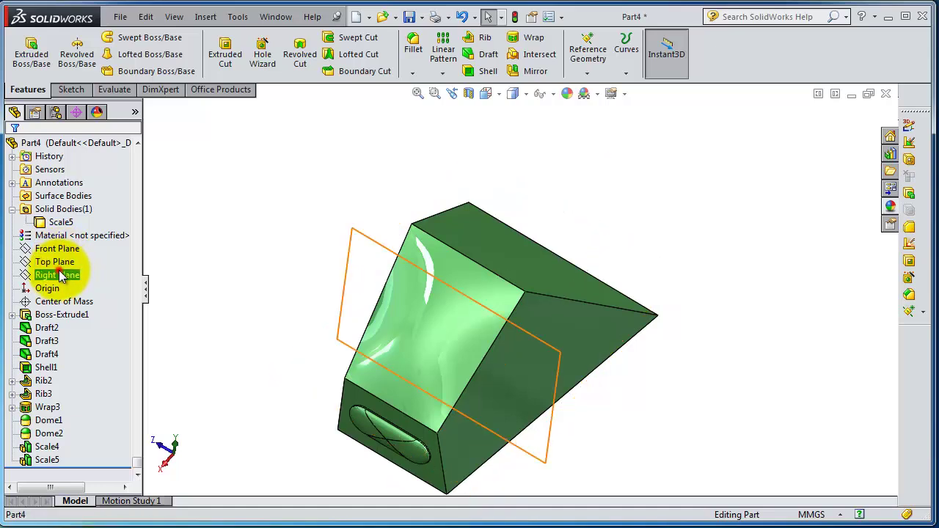
middle_click_drag(335, 210, 291, 243)
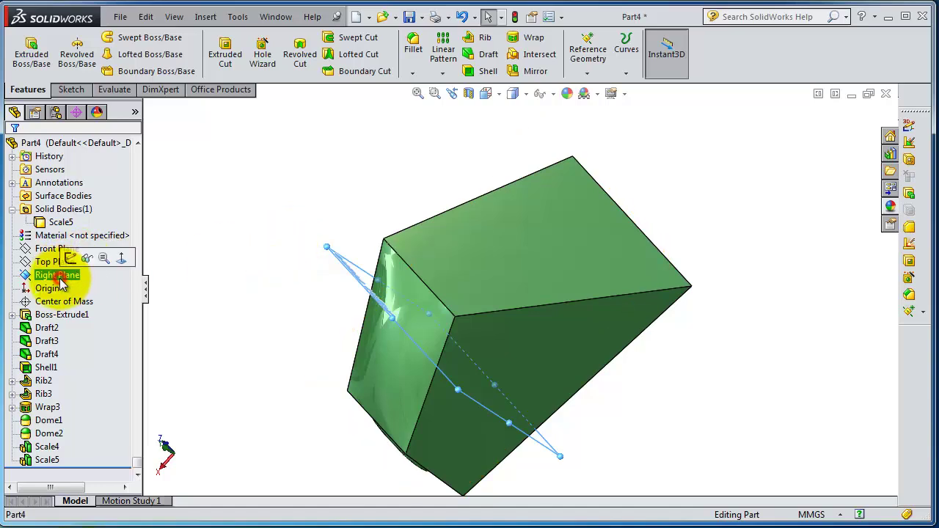
left_click(29, 276)
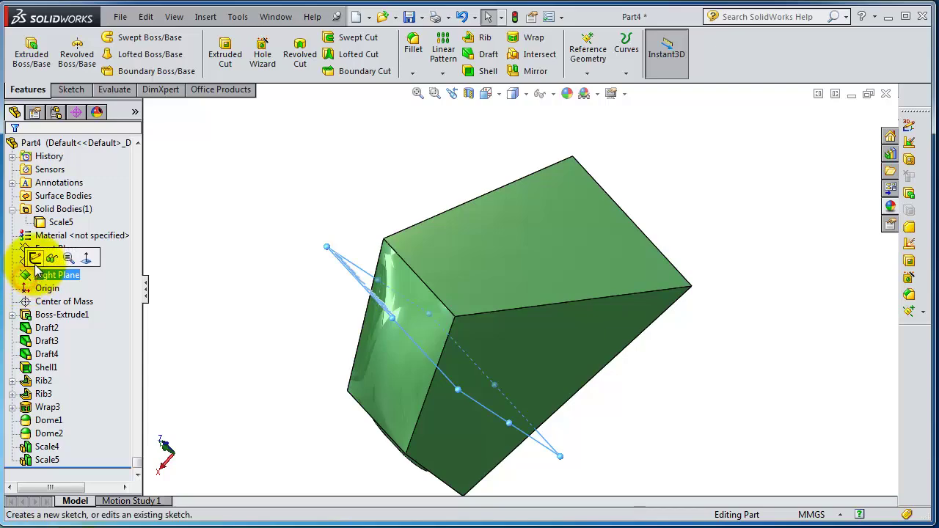
Sketch a centre rectangle on the Right Plane from the origin, extending past the whole part
left_click(35, 258)
left_click(600, 62)
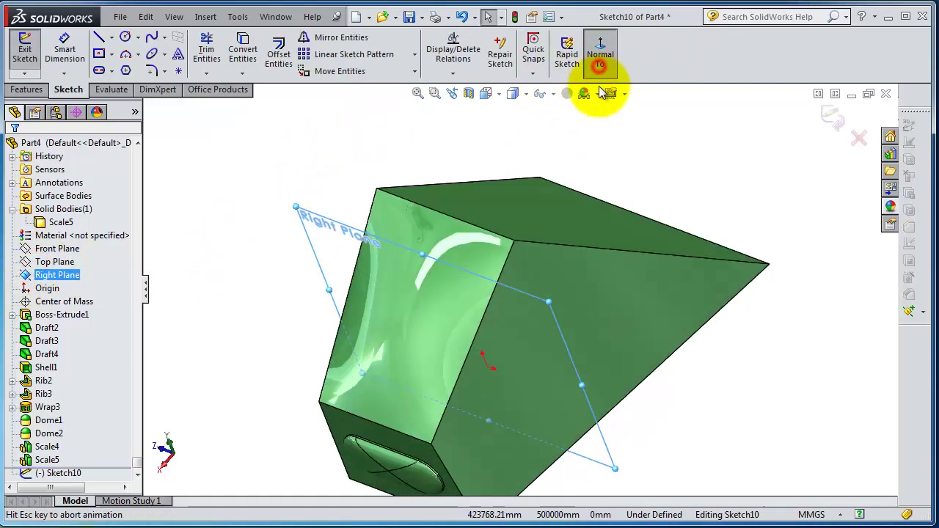
left_click(99, 54)
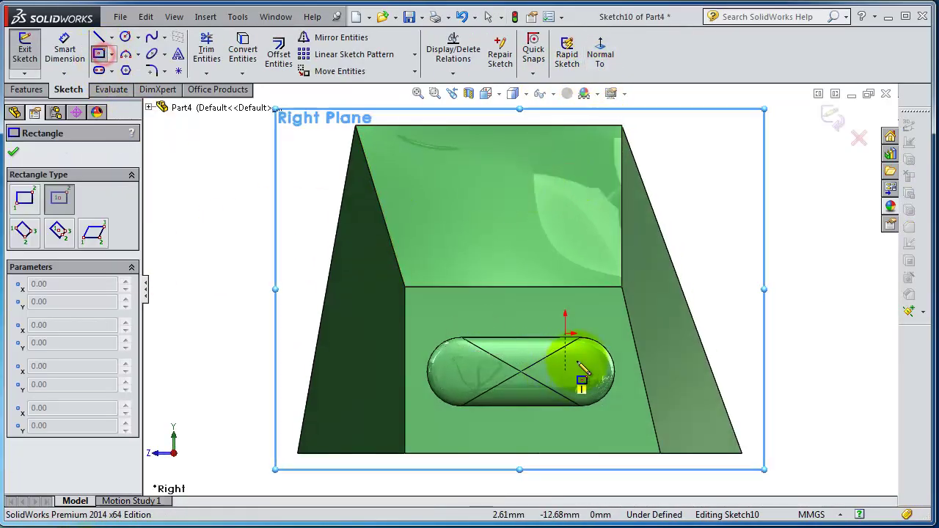
left_click(565, 332)
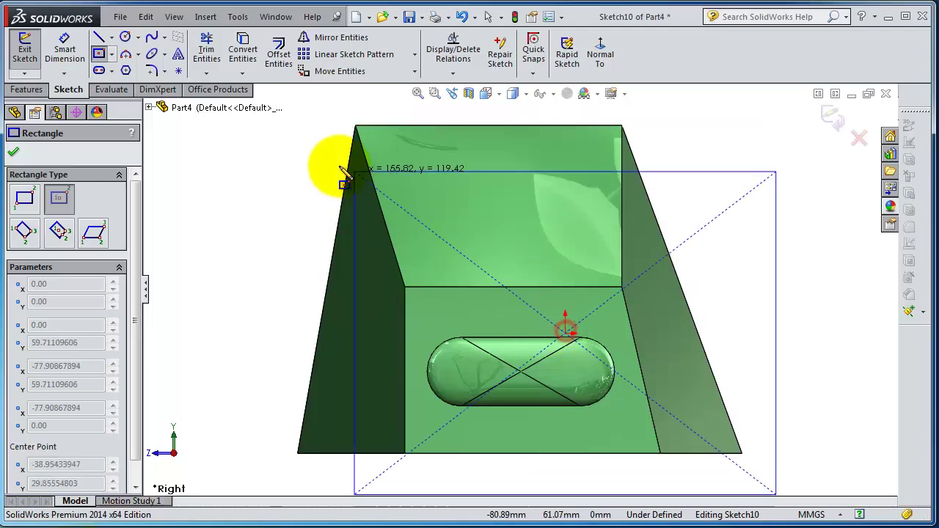
left_click(277, 120)
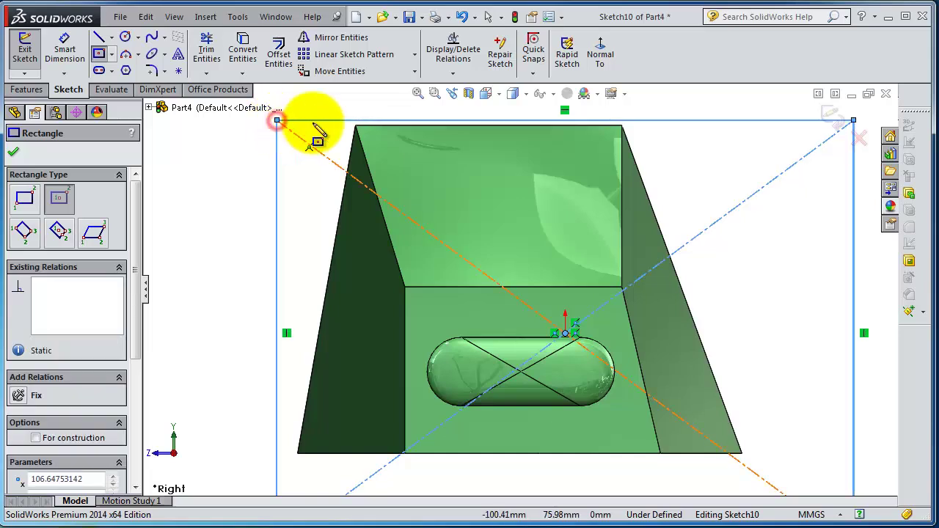
key("z")
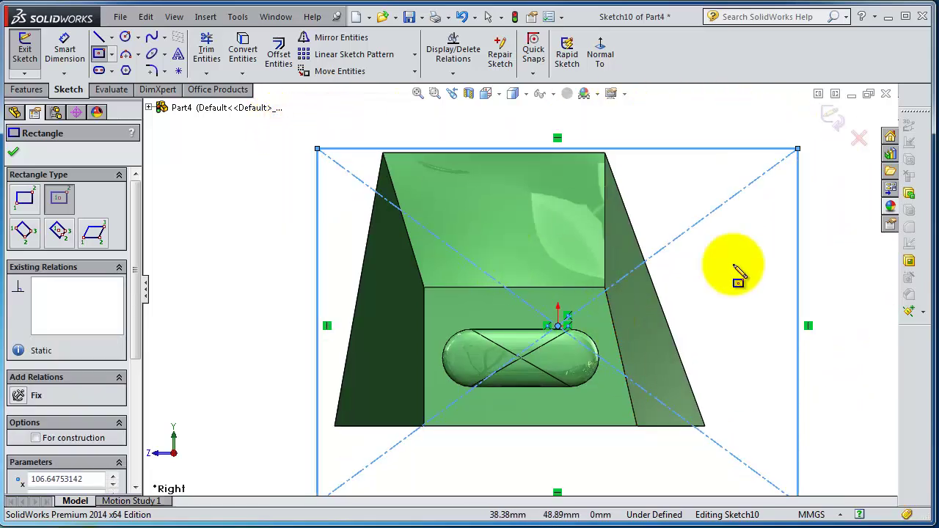
left_click(14, 157)
mouse_move(514, 183)
middle_mouse_down()
mouse_move(455, 266)
mouse_move(474, 266)
mouse_move(482, 210)
mouse_move(448, 199)
mouse_move(496, 253)
middle_mouse_up()
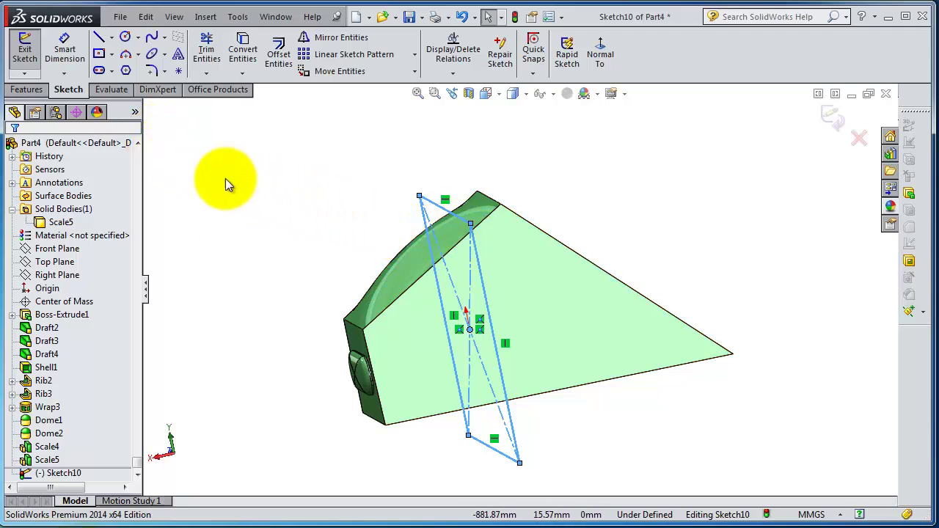
left_click(27, 91)
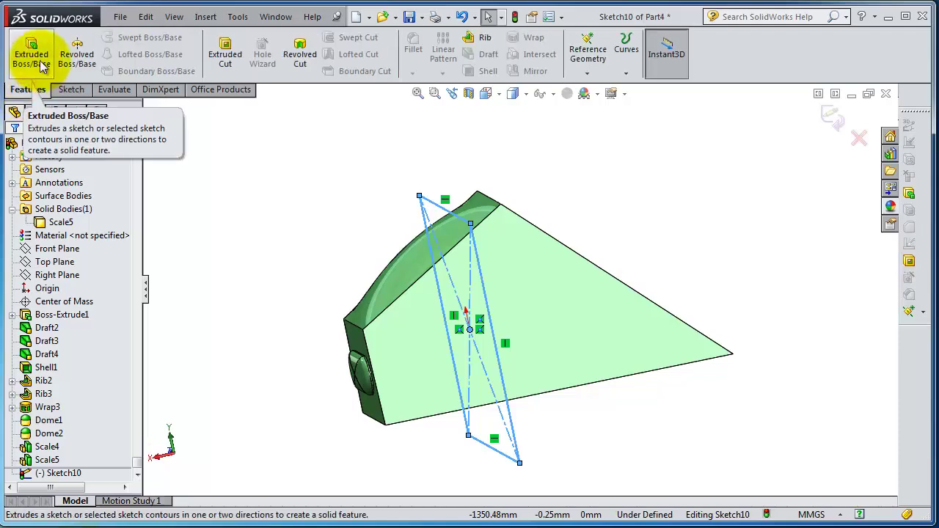
left_click(40, 60)
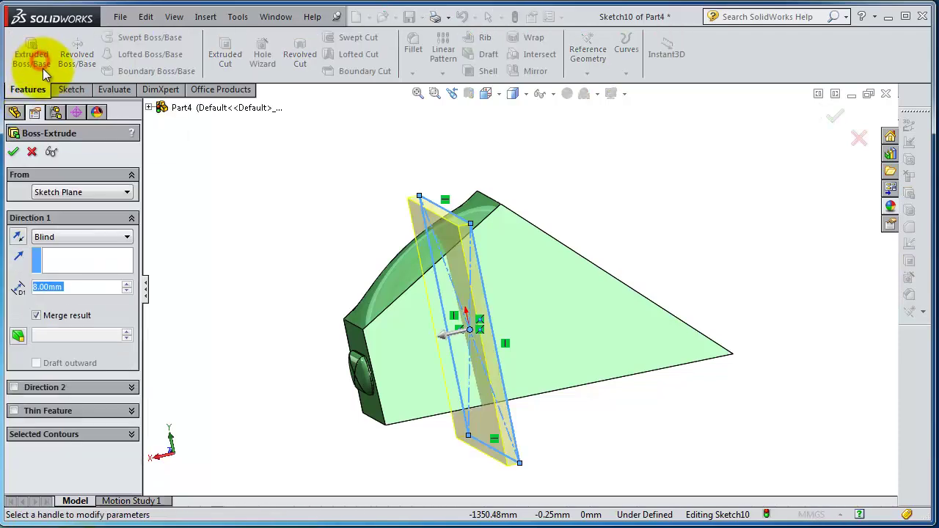
left_click(85, 291)
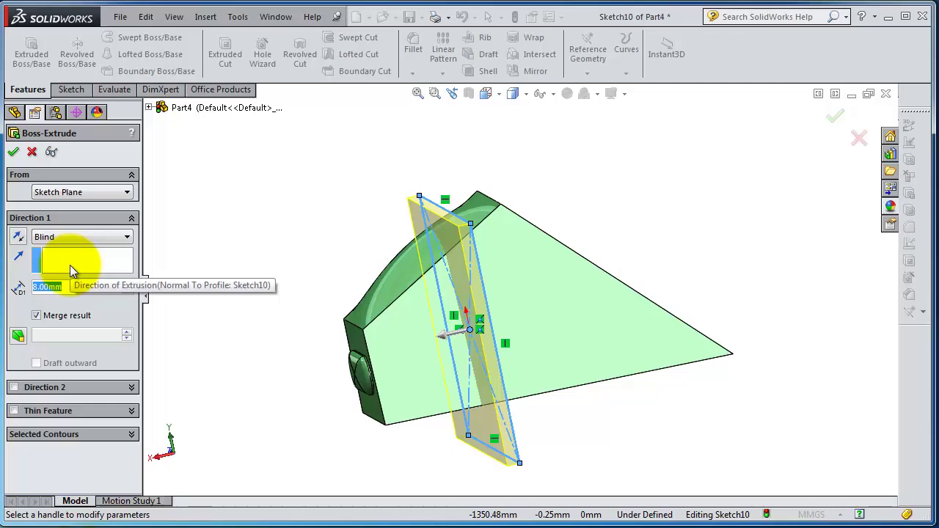
type("1")
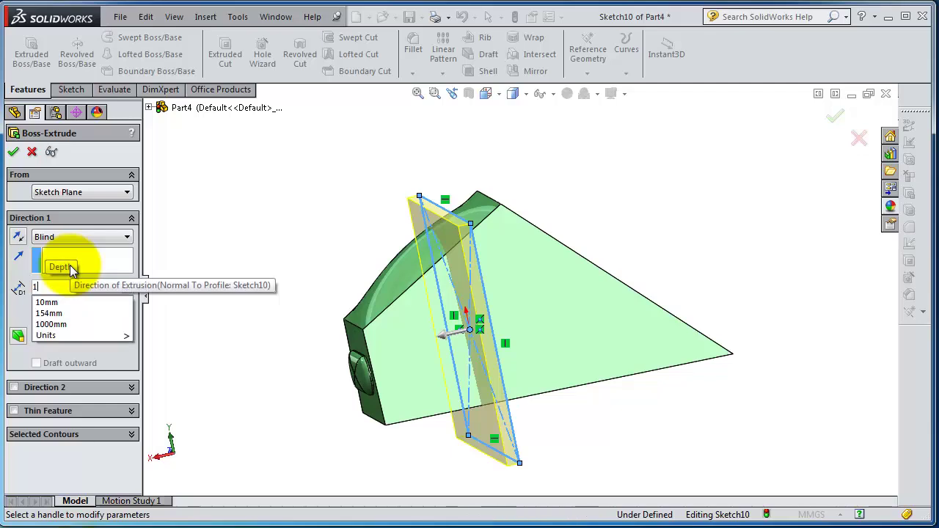
left_click(20, 271)
left_click(12, 154)
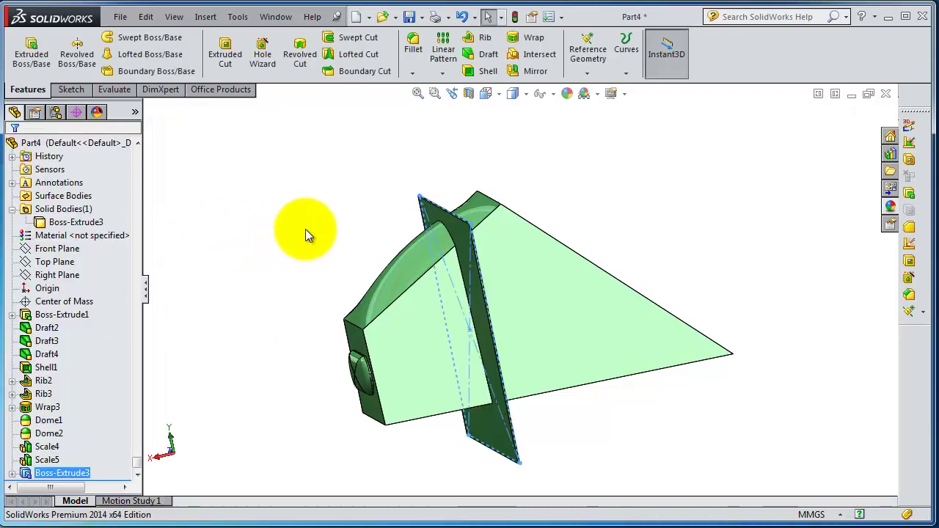
middle_click_drag(304, 234, 352, 247)
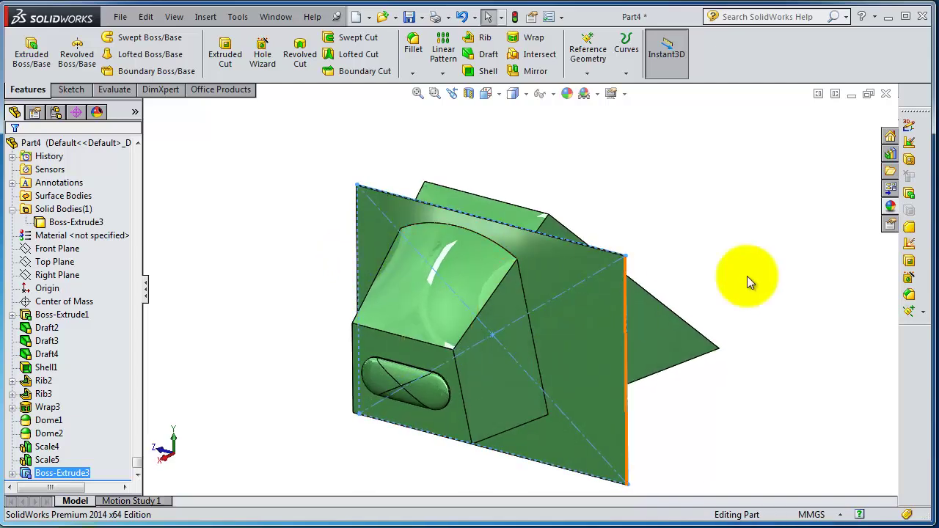
left_click(424, 299)
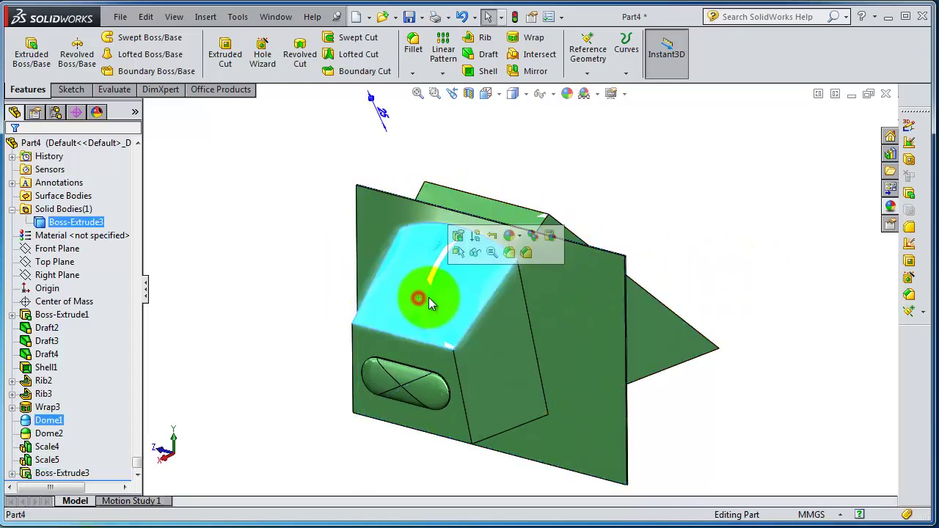
left_click(527, 352)
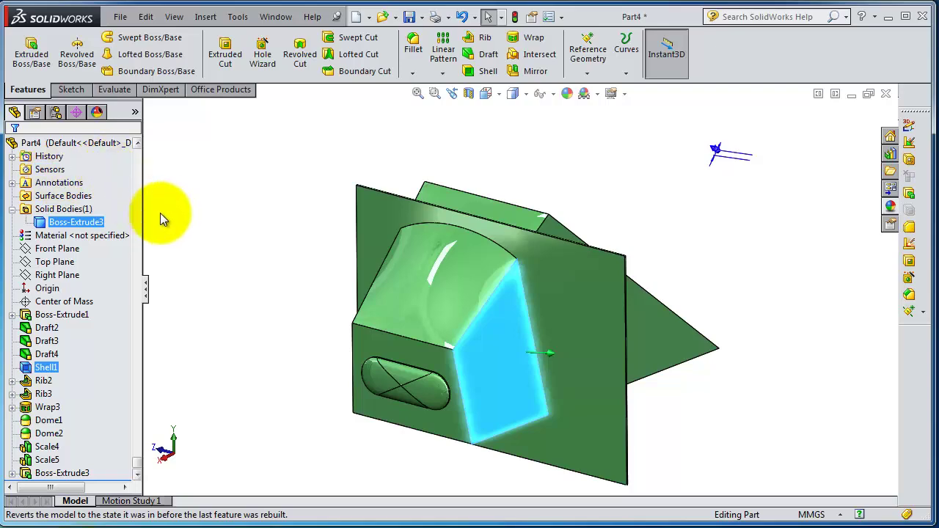
left_click(91, 223)
middle_click_drag(608, 210, 587, 247)
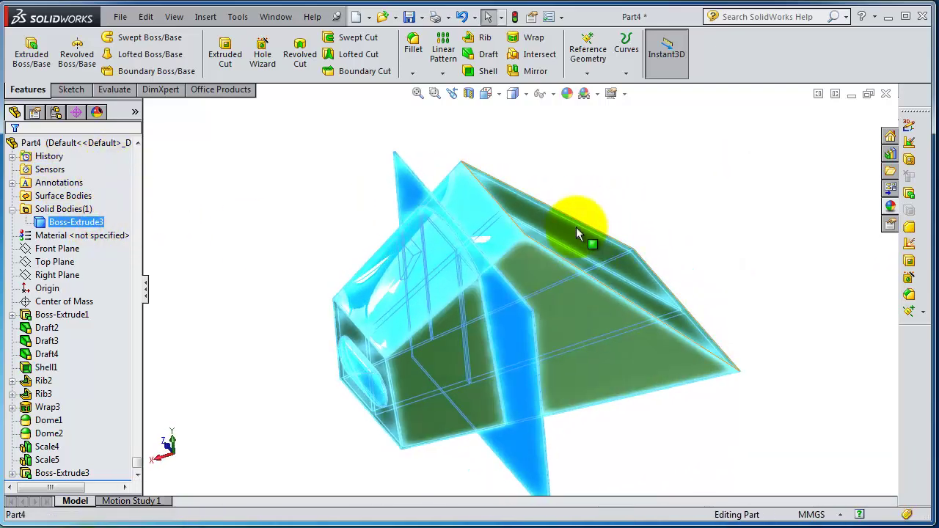
left_click(589, 182)
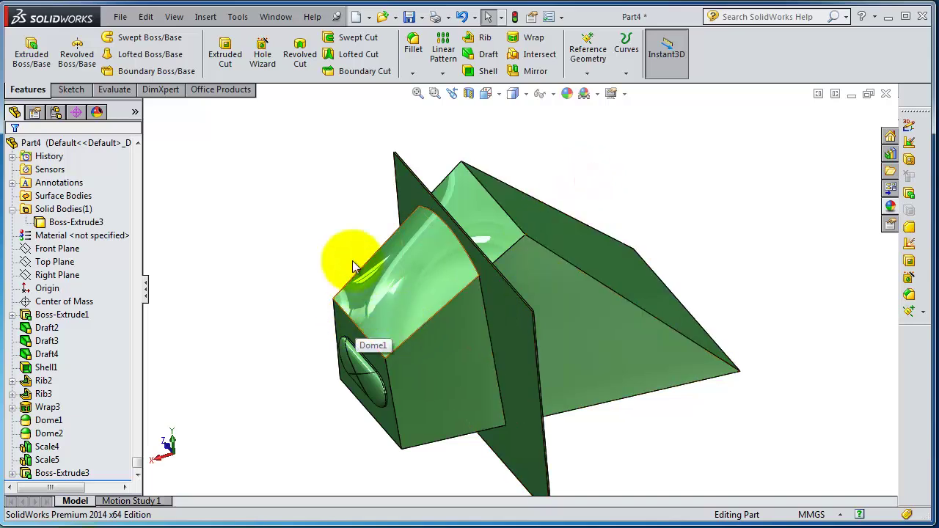
middle_click_drag(346, 262, 336, 212)
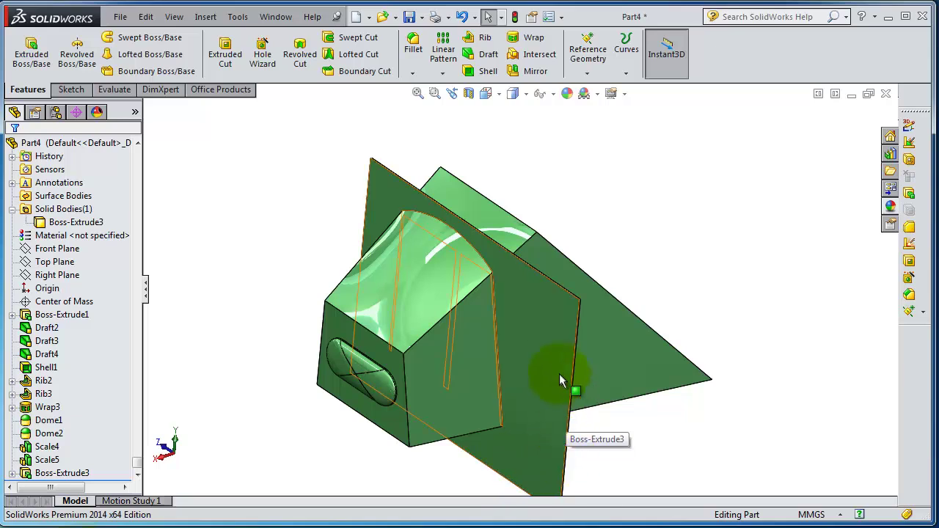
Split the part with the thin plate's face as trim tool, keeping both bodies Split2[1] and Split2[2]
left_click(205, 16)
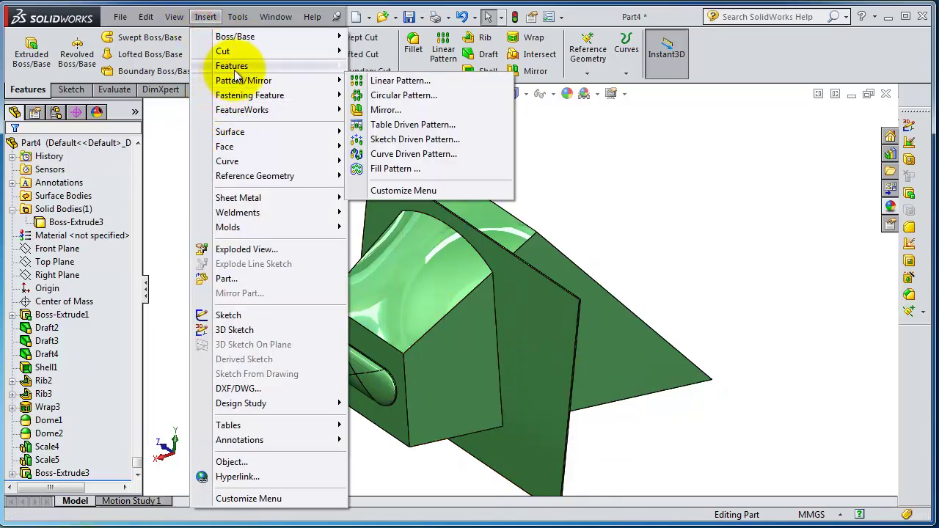
mouse_move(300, 66)
left_click(370, 329)
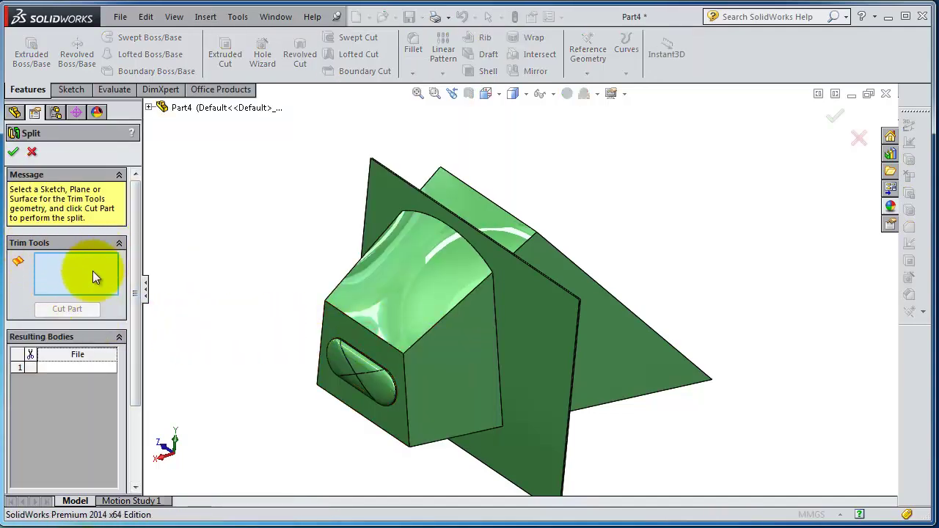
left_click(381, 182)
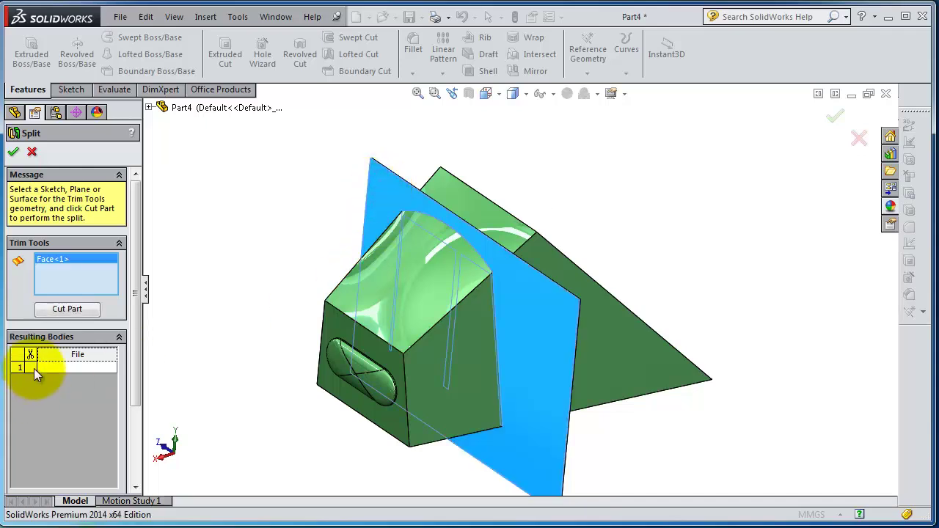
left_click(75, 309)
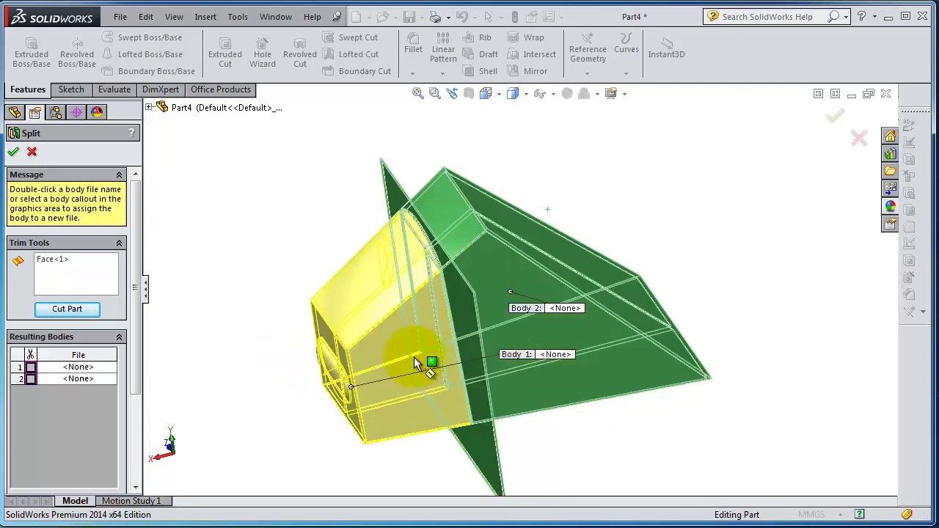
left_click(30, 369)
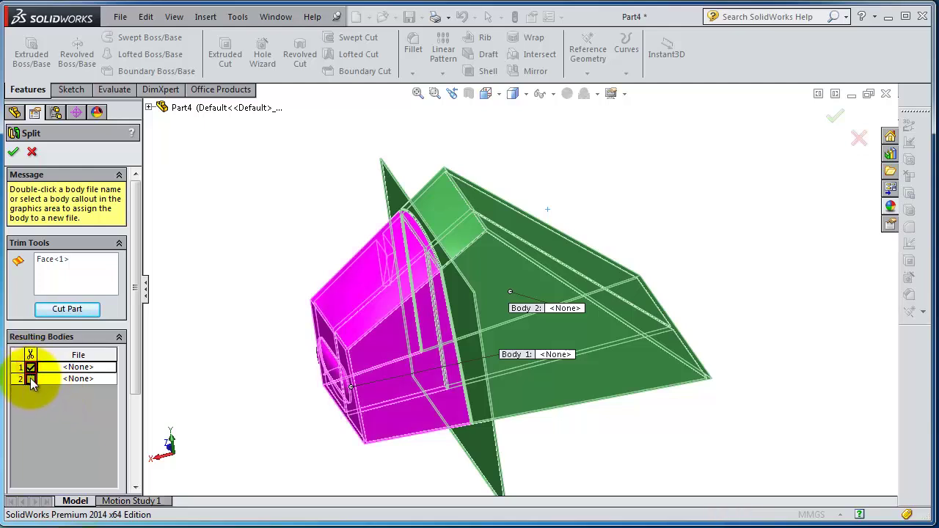
left_click(30, 379)
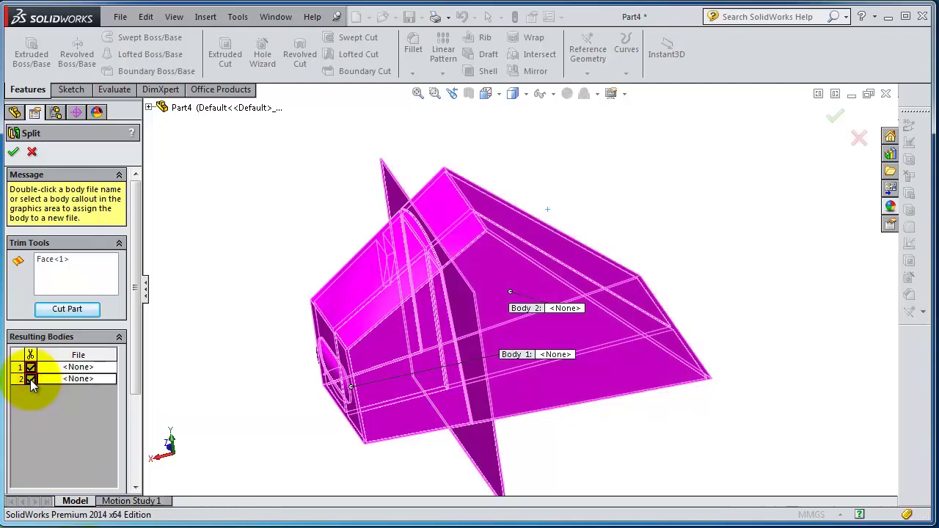
left_click(55, 377)
left_click(14, 153)
middle_click_drag(252, 286, 595, 311)
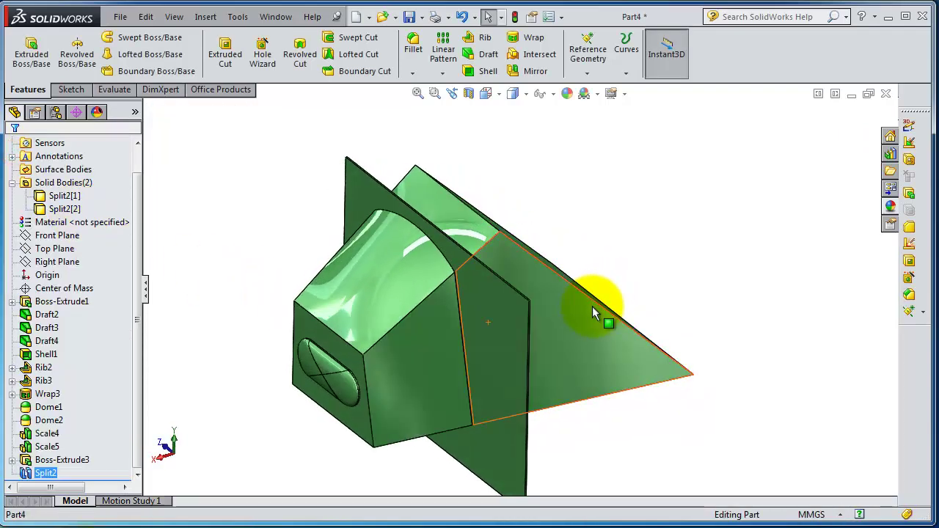
left_click(64, 196)
left_click(64, 196)
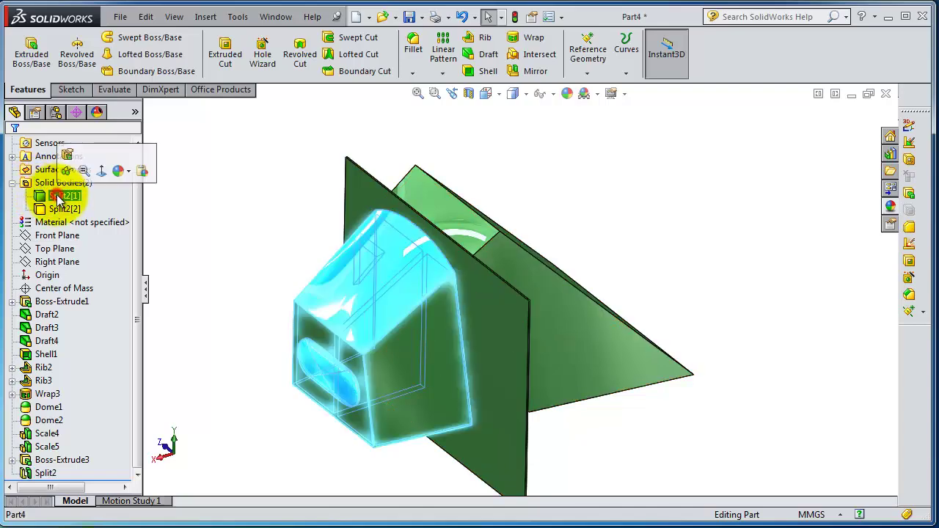
left_click(64, 209)
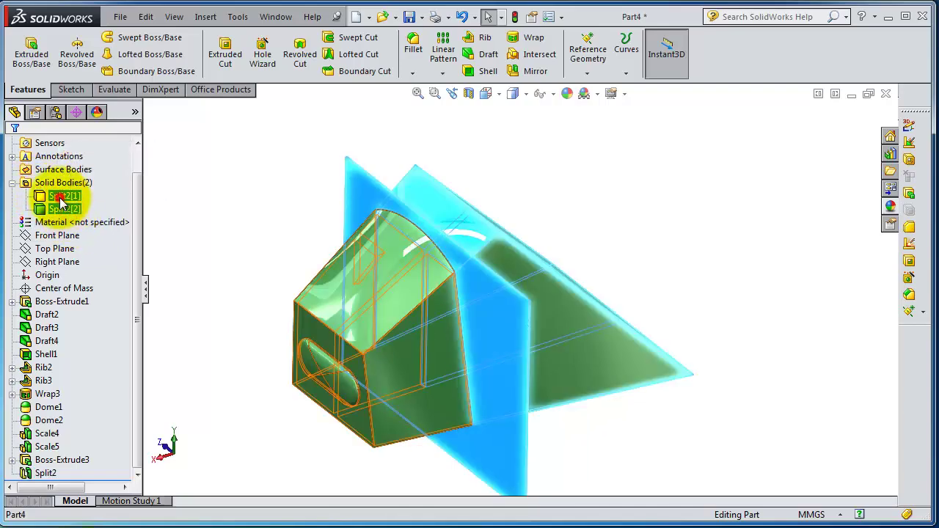
left_click(64, 196)
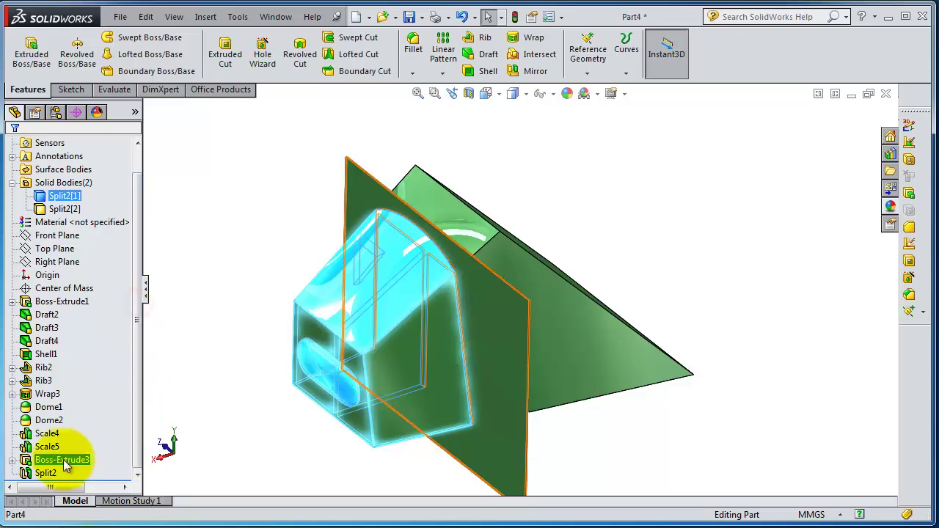
left_click(45, 474)
left_click(64, 436)
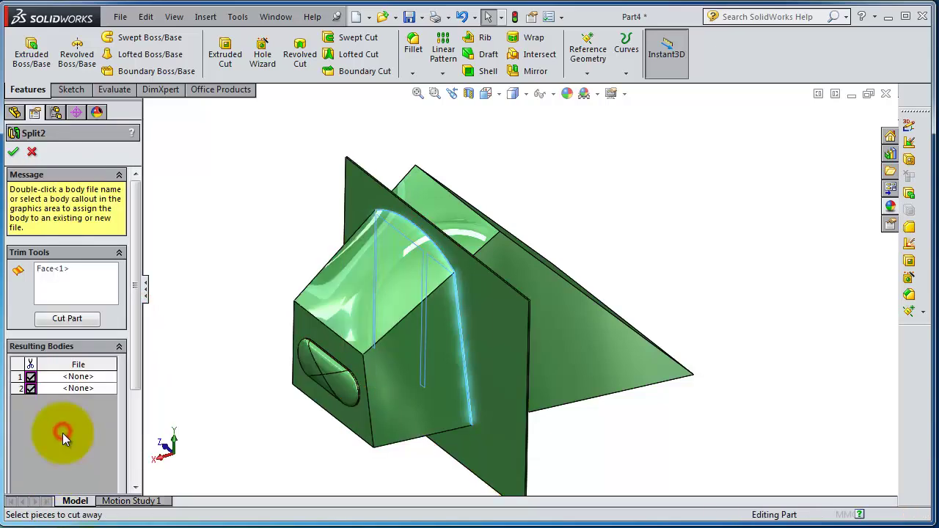
left_click(31, 389)
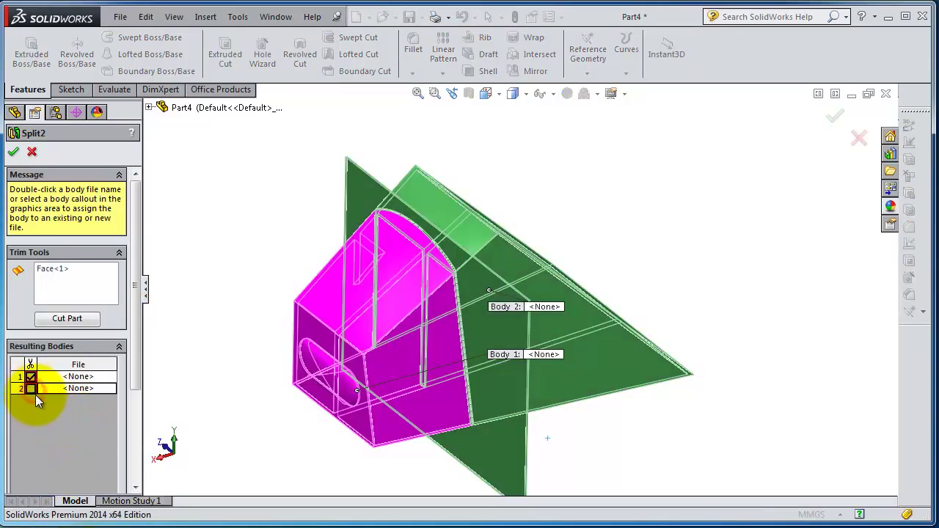
left_click(13, 151)
middle_click_drag(570, 325, 528, 335)
left_click(532, 331)
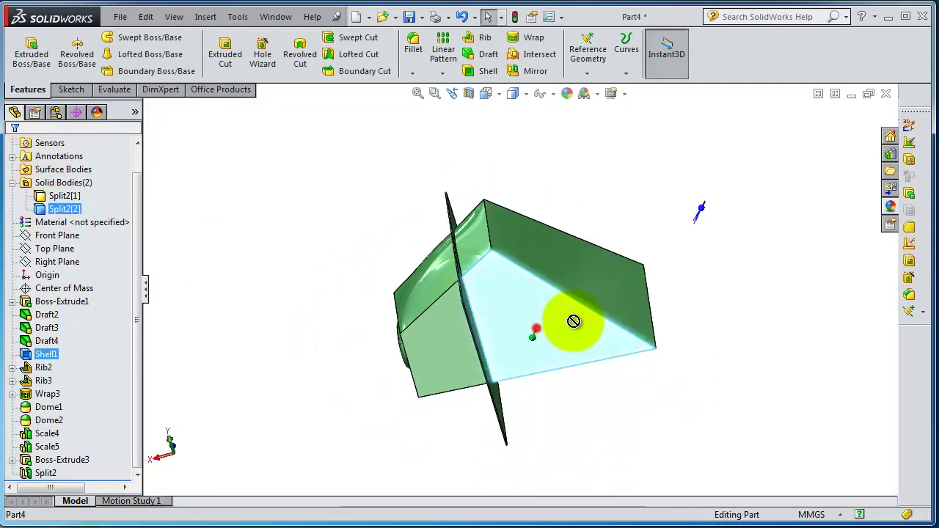
left_click(291, 332)
left_click(449, 323)
left_click(351, 369)
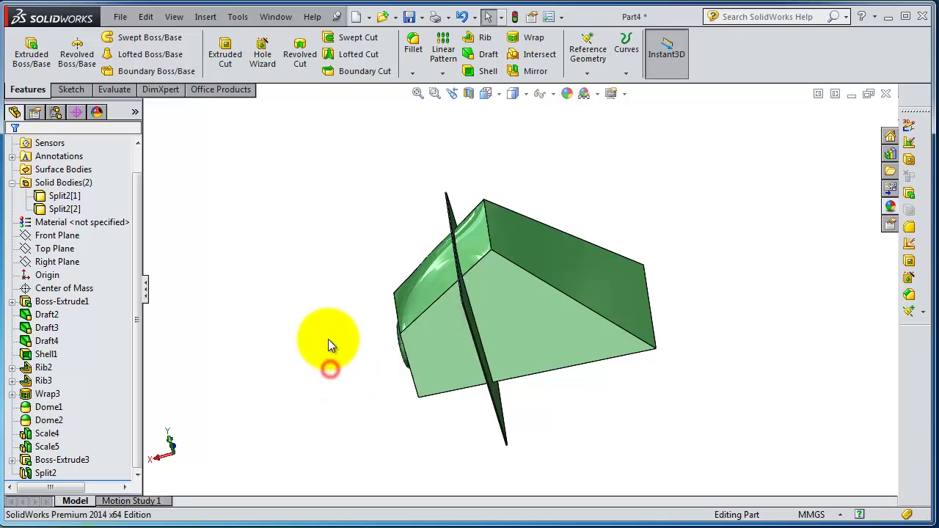
middle_click_drag(330, 345, 389, 338)
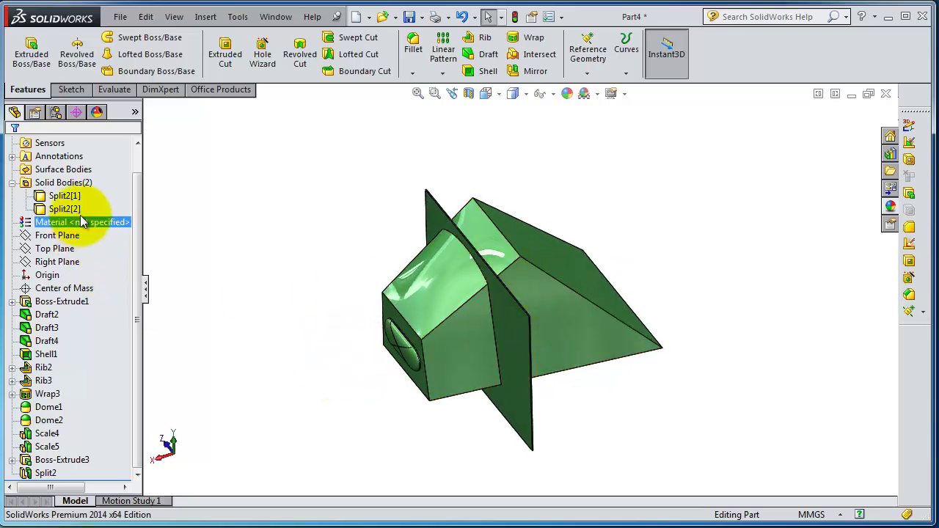
left_click(71, 196)
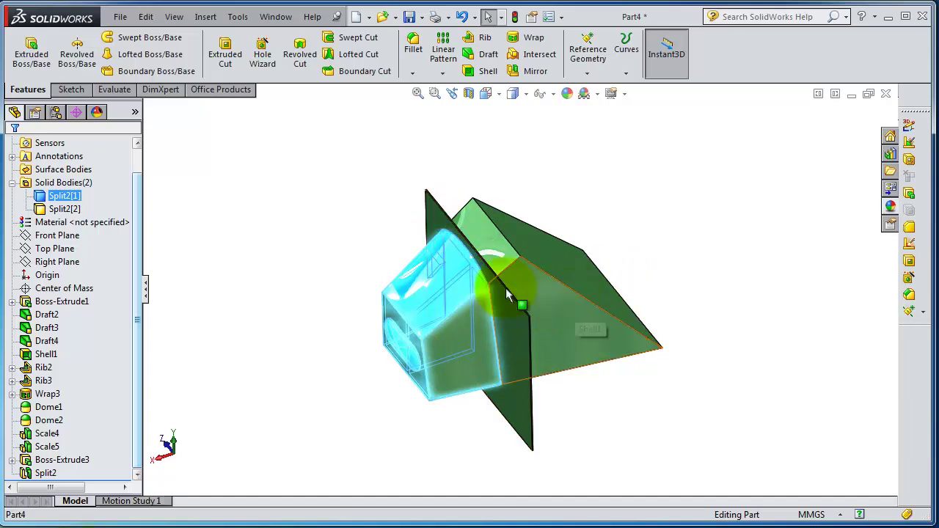
Turn off Merge result on Boss-Extrude3, then select the plate, Split2[1] and Split2[2] bodies
left_click(52, 461)
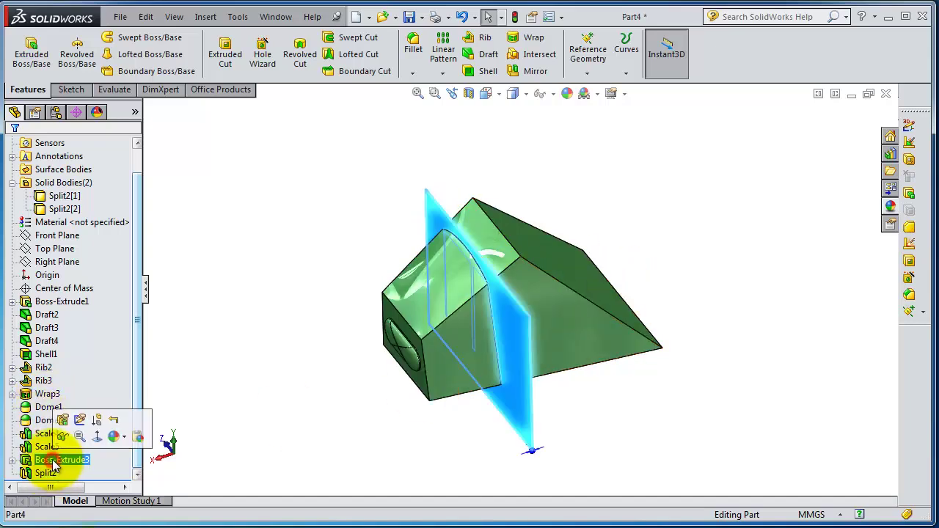
left_click(61, 427)
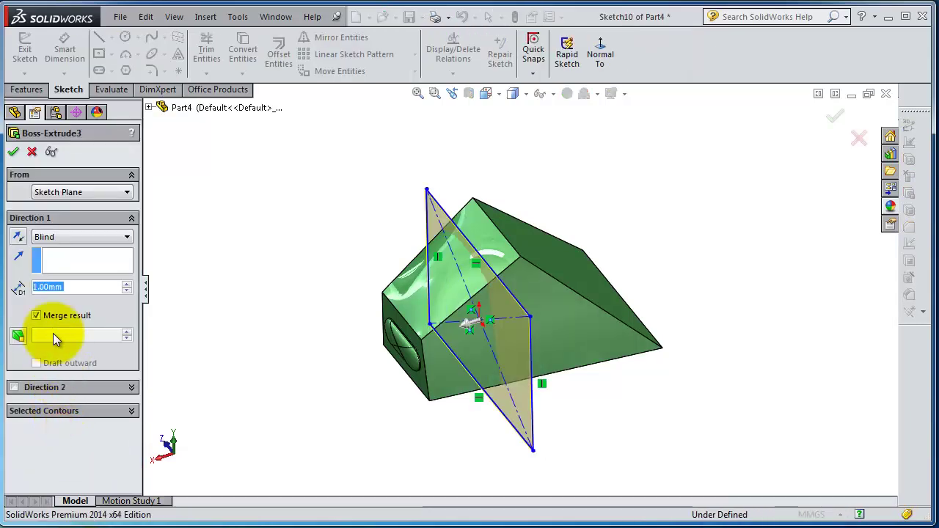
left_click(42, 317)
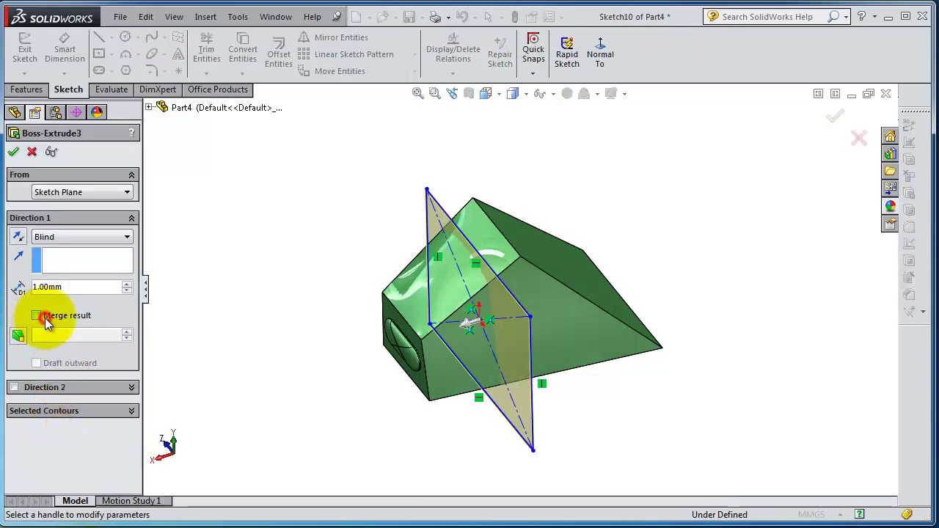
left_click(13, 151)
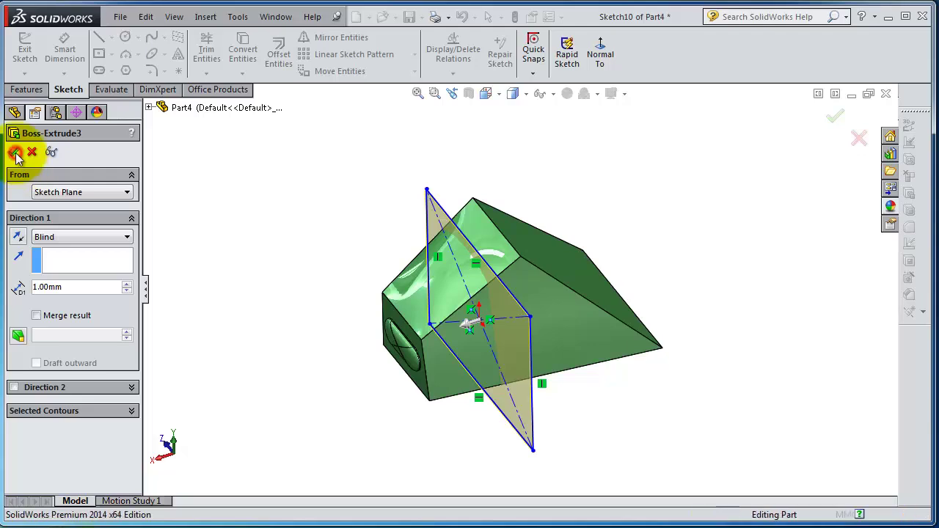
left_click(76, 196)
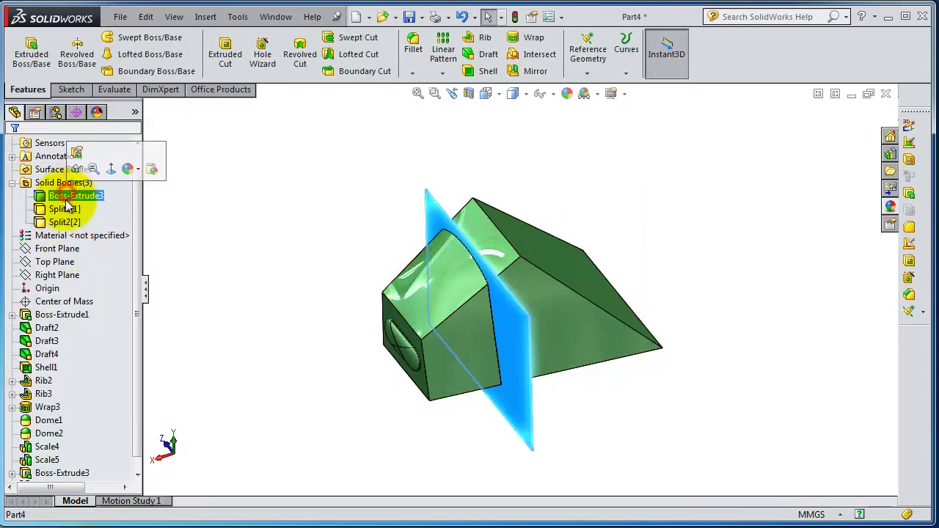
left_click(65, 210)
left_click(64, 222)
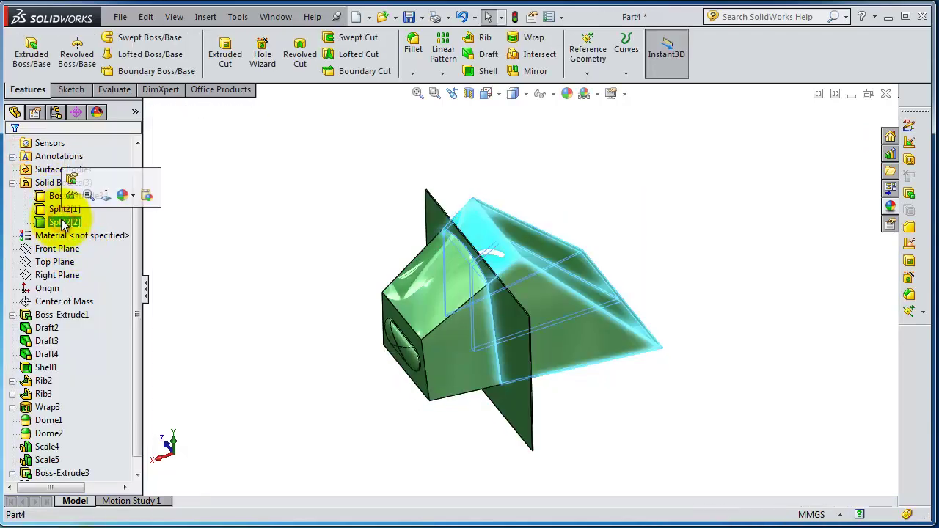